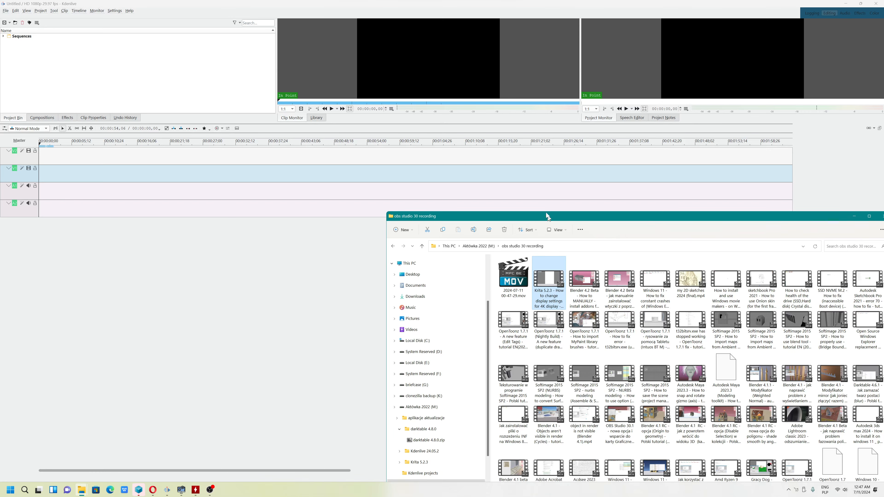
- Preview the Krita 5.2.3 4K display settings tutorial video from the obs studio 30 recording folder, skipping towards its end
left_click_drag(536, 220, 416, 136)
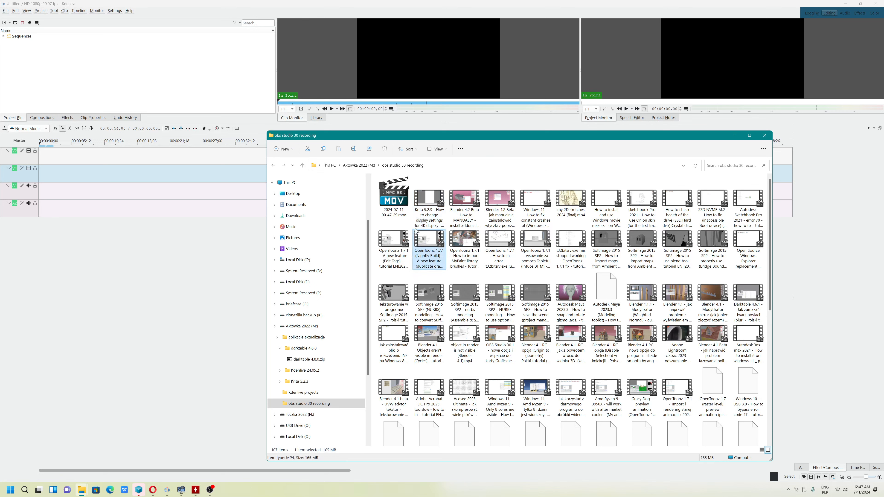
right_click(389, 226)
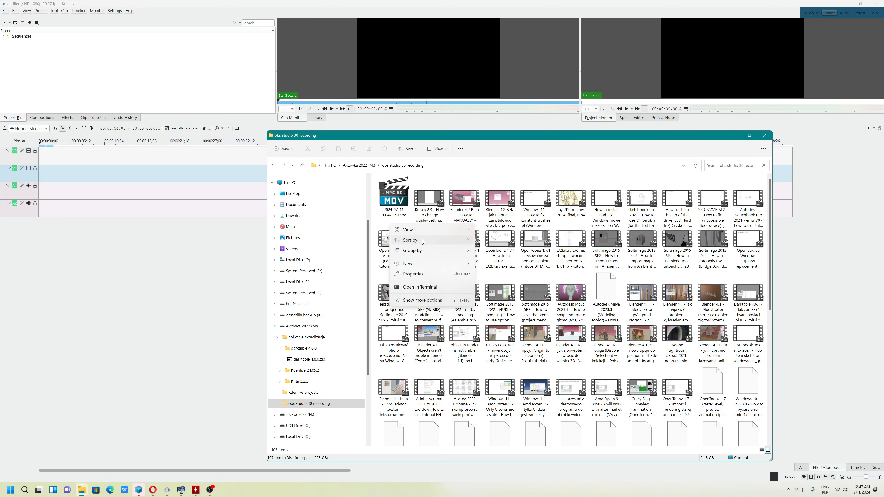
left_click(440, 202)
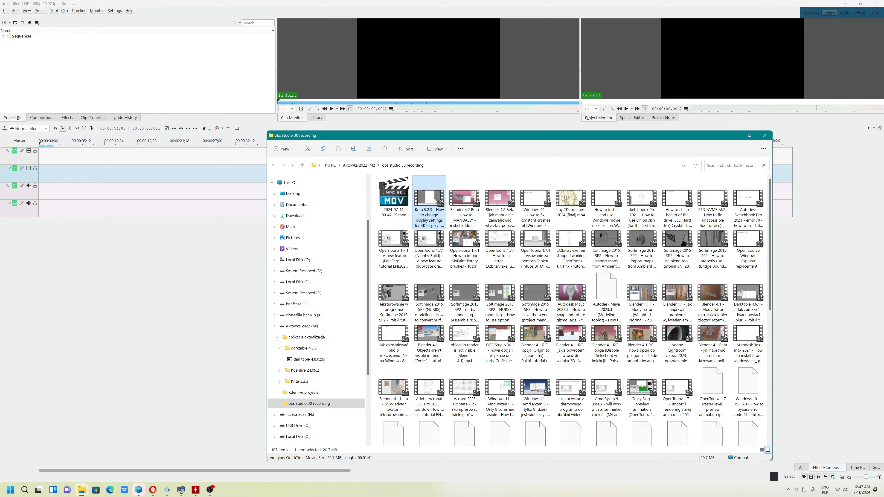
double_click(434, 201)
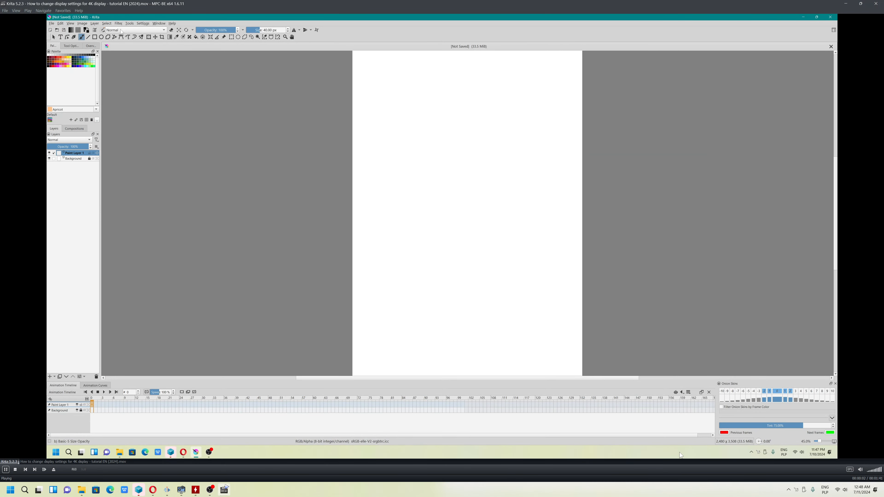
left_click(692, 463)
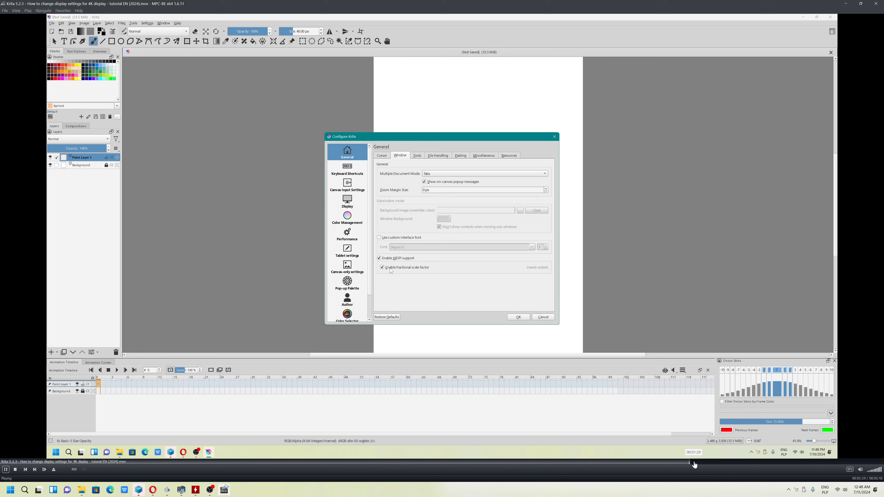
left_click(834, 463)
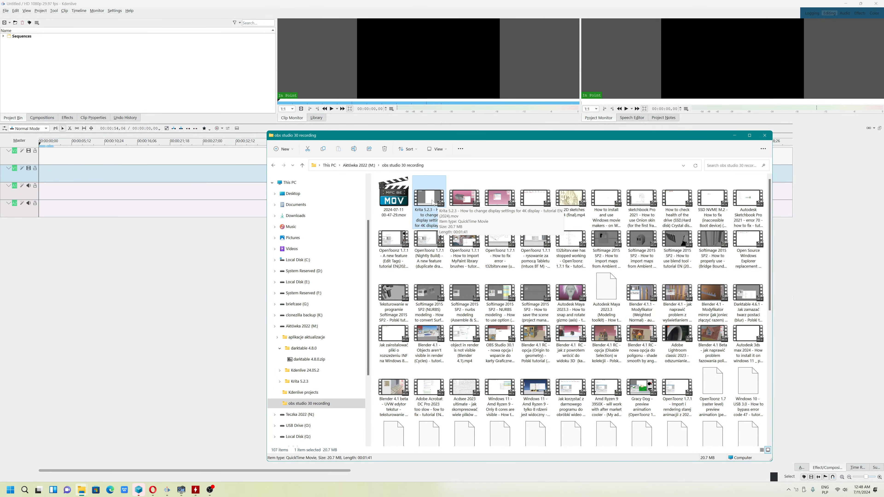
- Bring the Krita 5.2.3 tutorial .mov into Kdenlive and place it at the start of the topmost video track
left_click_drag(432, 203, 61, 159)
left_click_drag(140, 162, 122, 174)
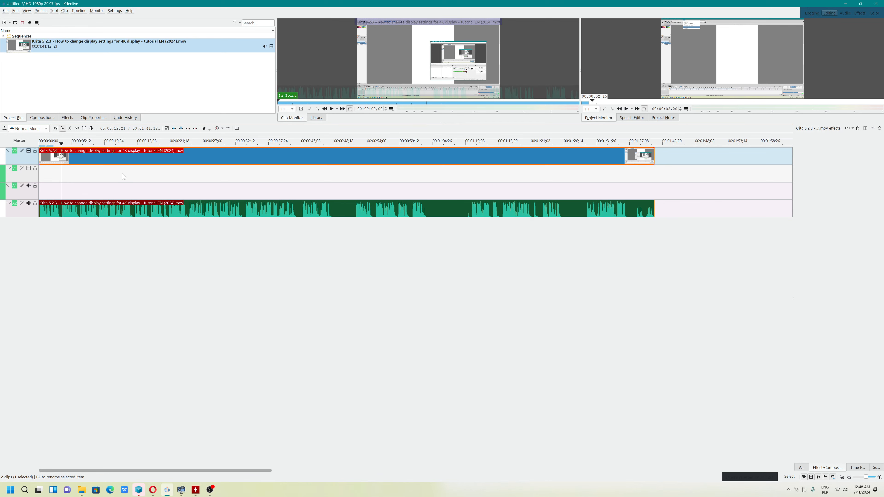
left_click(635, 209)
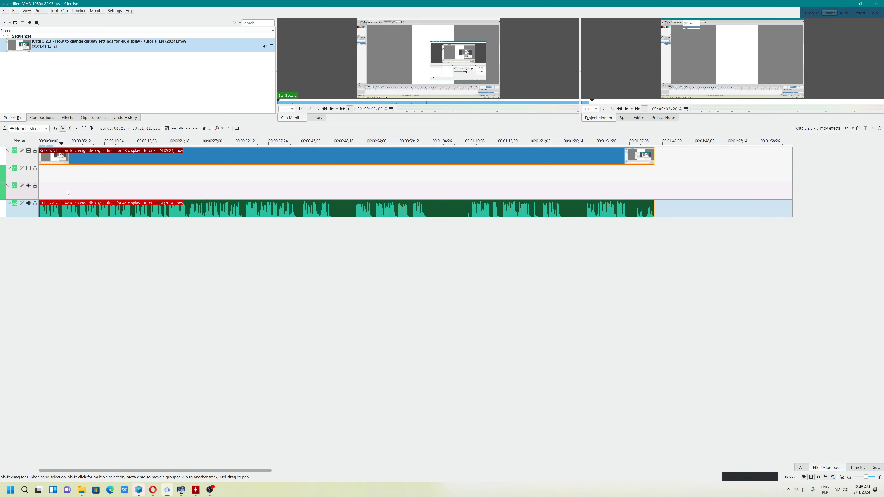
- Play the timeline near the clip's end and add a guide at 00:01:38,05 with the default comment and category
left_click_drag(67, 192, 628, 188)
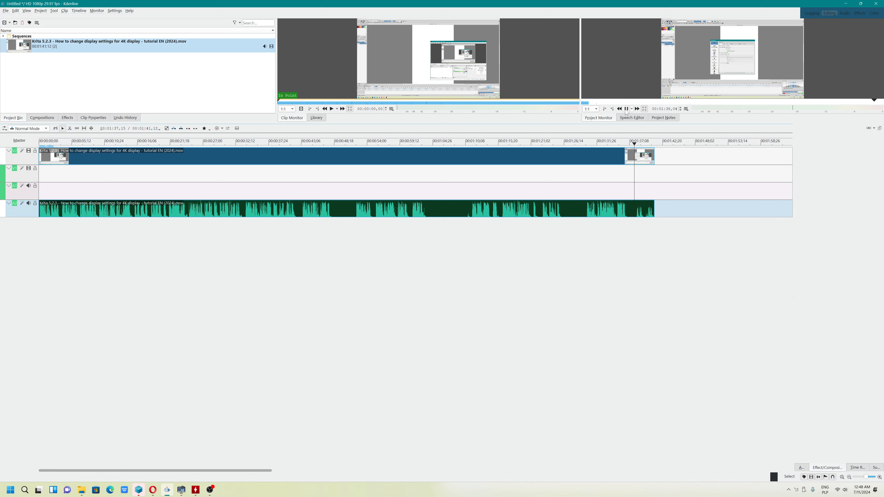
left_click(626, 109)
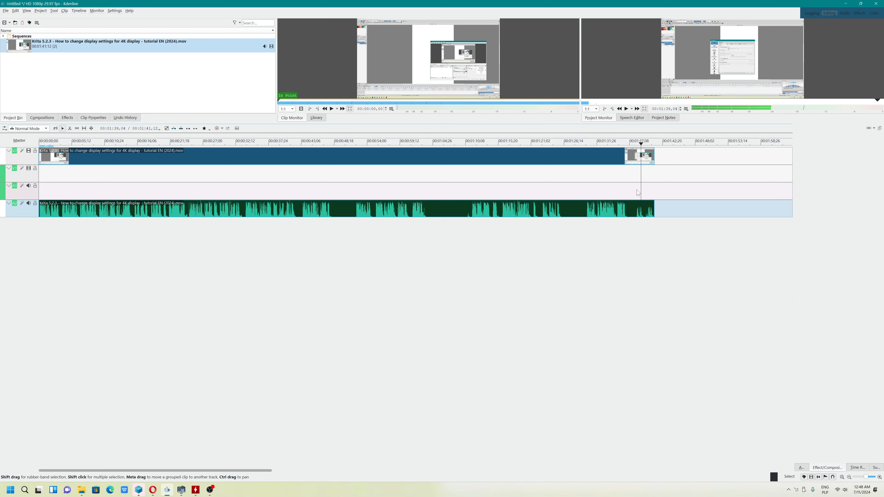
left_click(635, 189)
right_click(635, 192)
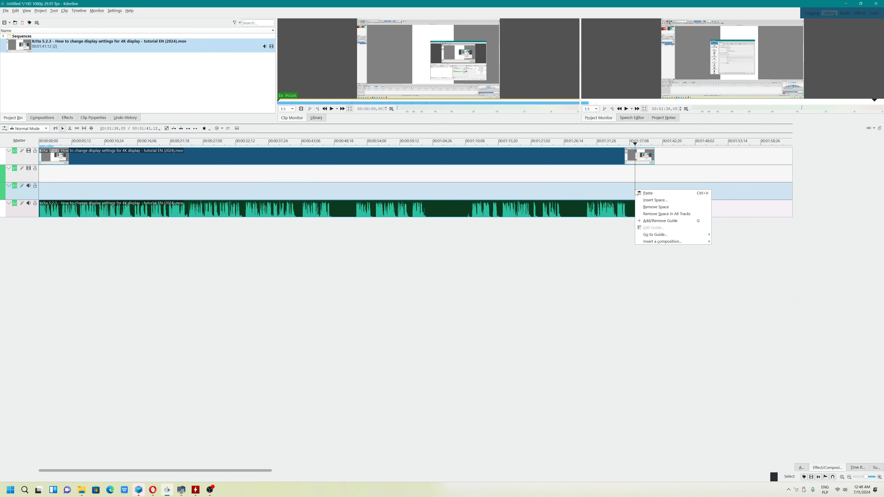
right_click(635, 184)
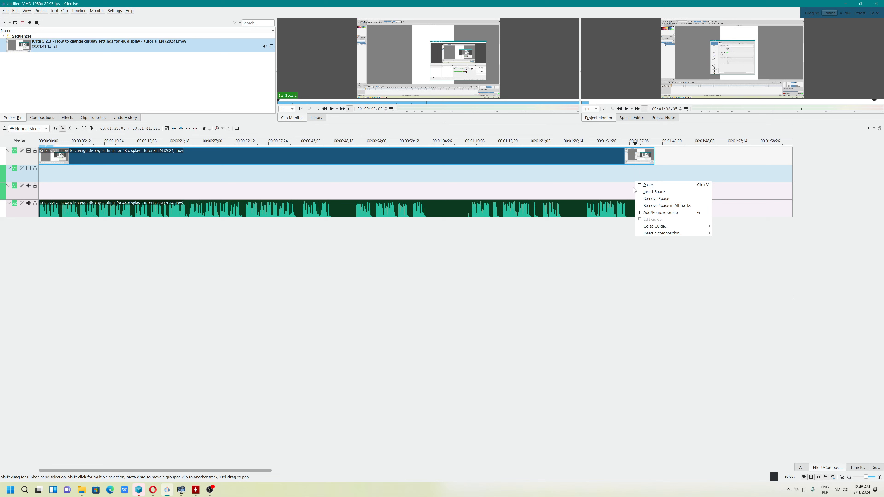
left_click(653, 215)
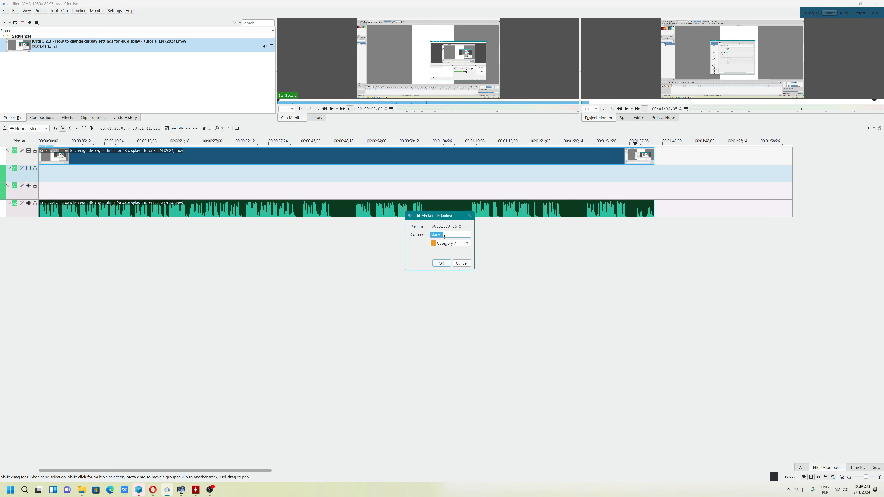
left_click(442, 263)
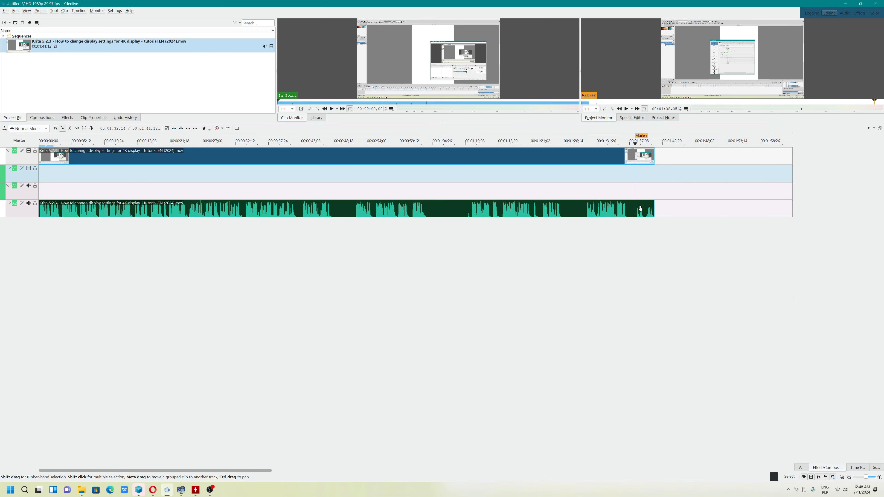
- Cut the clip with its audio at about 00:01:31 and shift the cut point to the marker
left_click(619, 211)
right_click(614, 211)
left_click(595, 211)
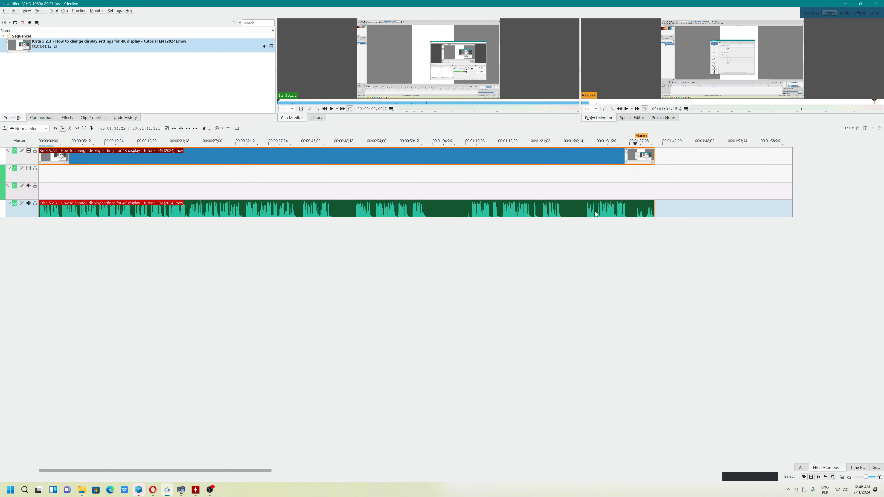
left_click(545, 213)
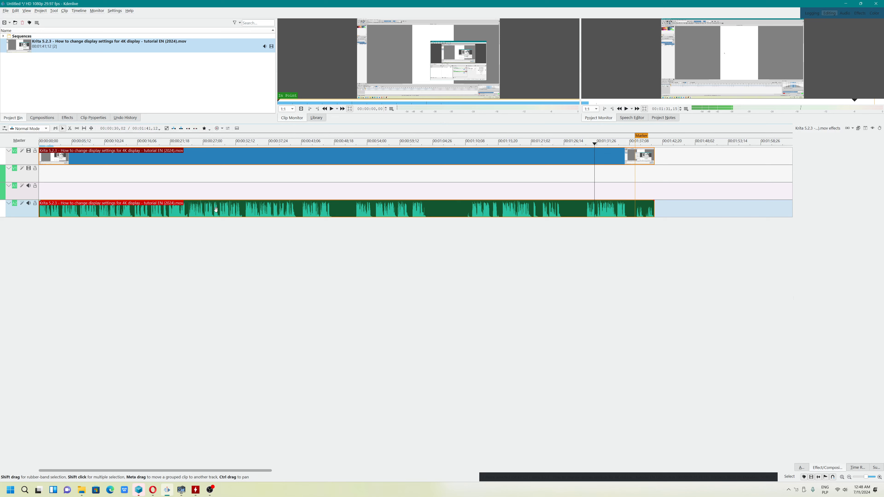
left_click(78, 11)
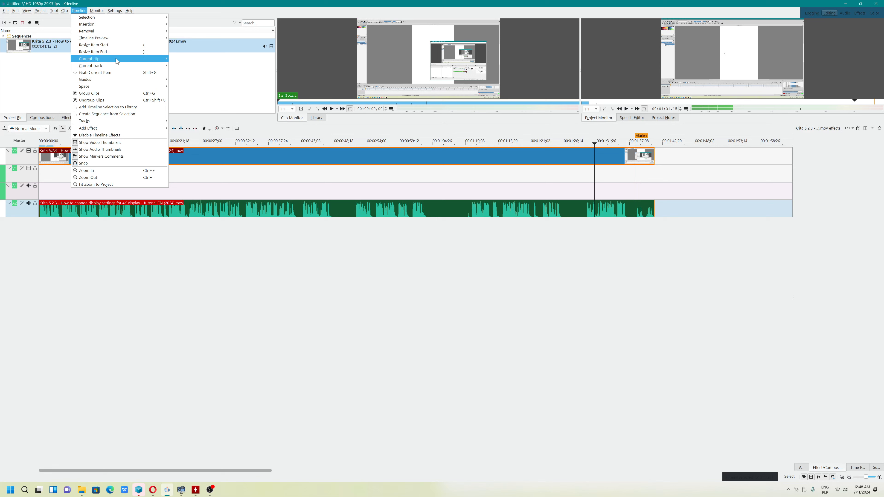
mouse_move(120, 62)
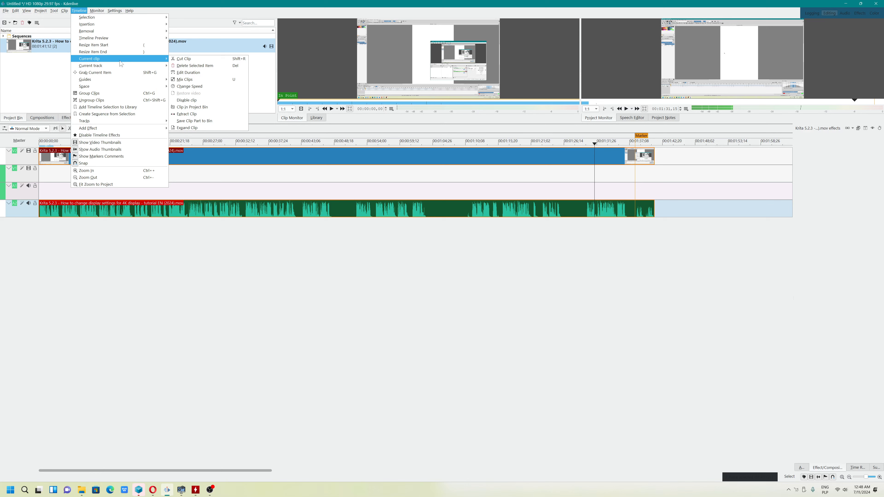
left_click(183, 59)
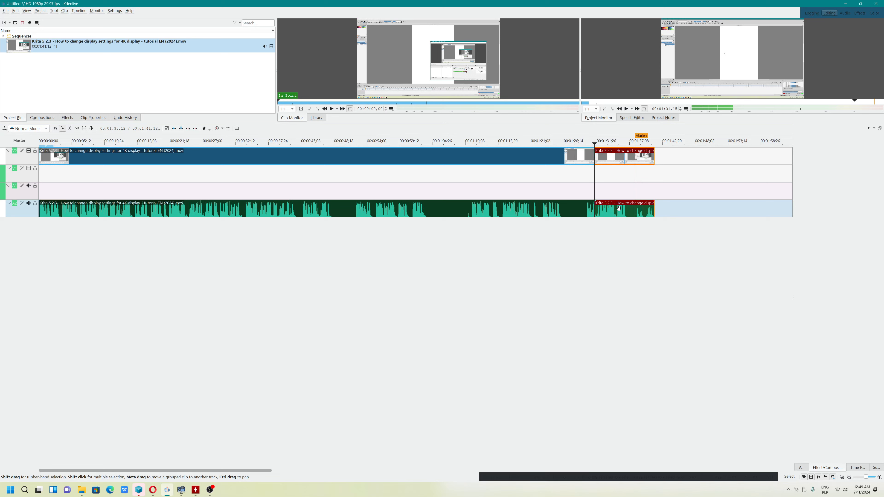
left_click_drag(595, 210, 647, 211)
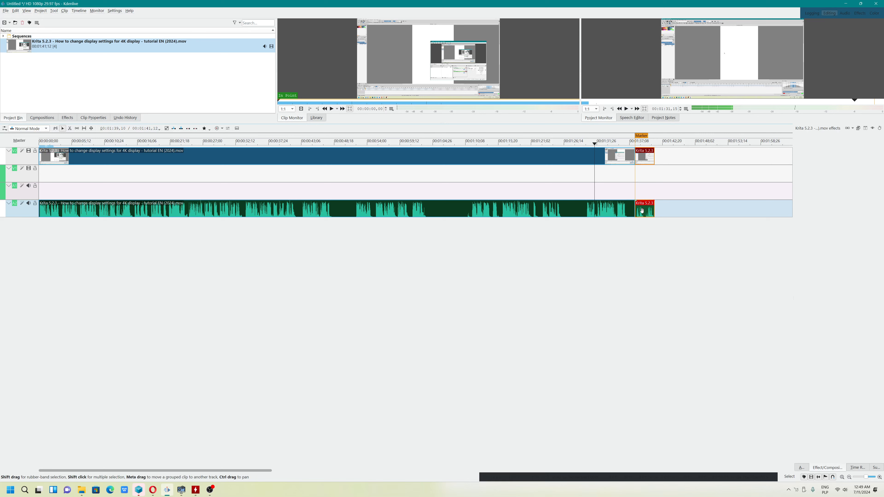
- Delete the short leftover segment after the marker from the video and audio tracks
left_click(684, 205)
left_click(648, 206)
right_click(648, 211)
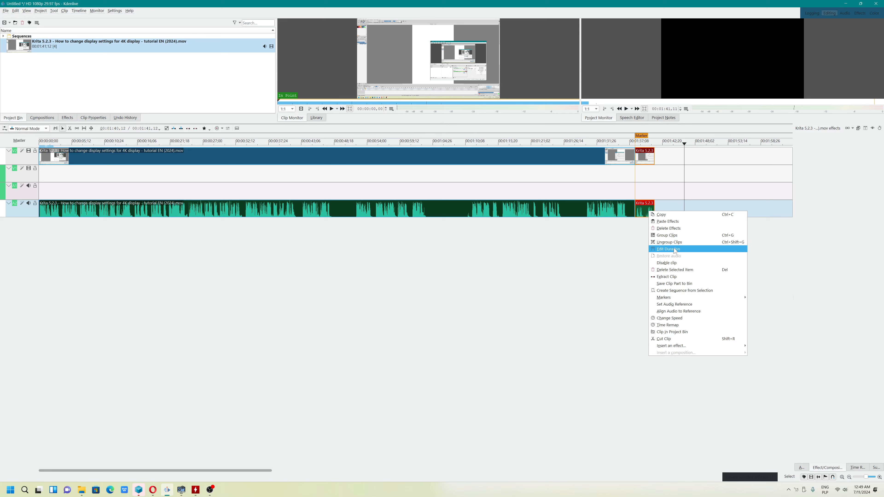
left_click(663, 270)
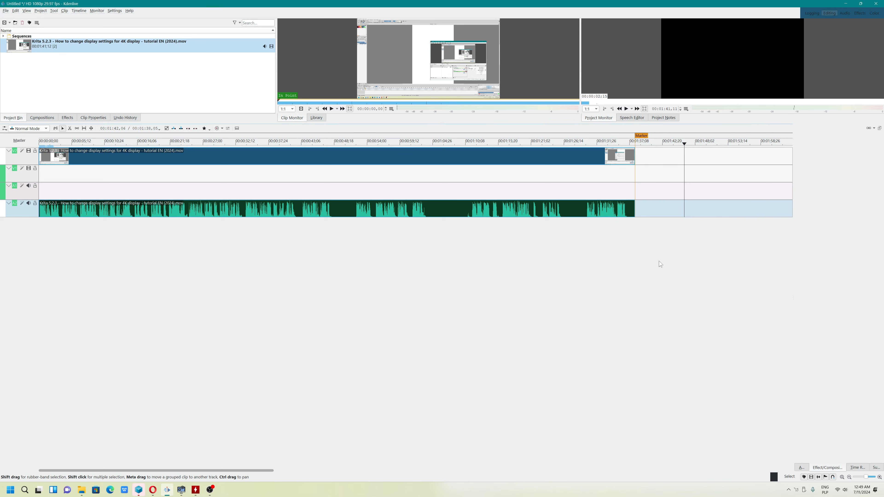
- Restore the deleted segment after the marker and select it
left_click_drag(635, 157, 635, 159)
key("ctrl+v")
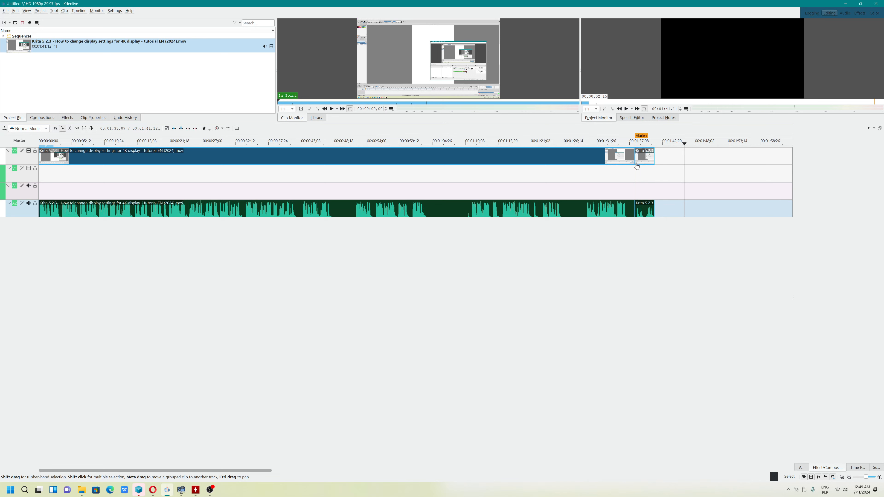
left_click(642, 209)
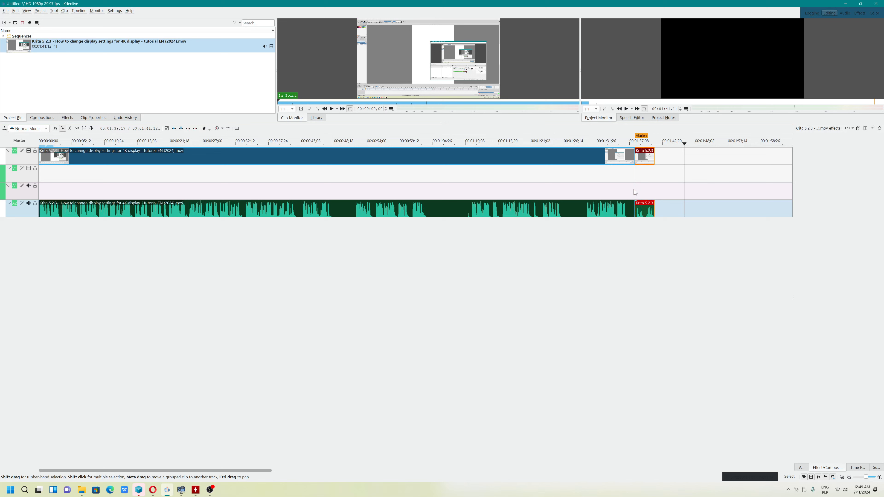
- Play the main clip from about 10 seconds and again just before the marker to check the sound there
right_click(157, 211)
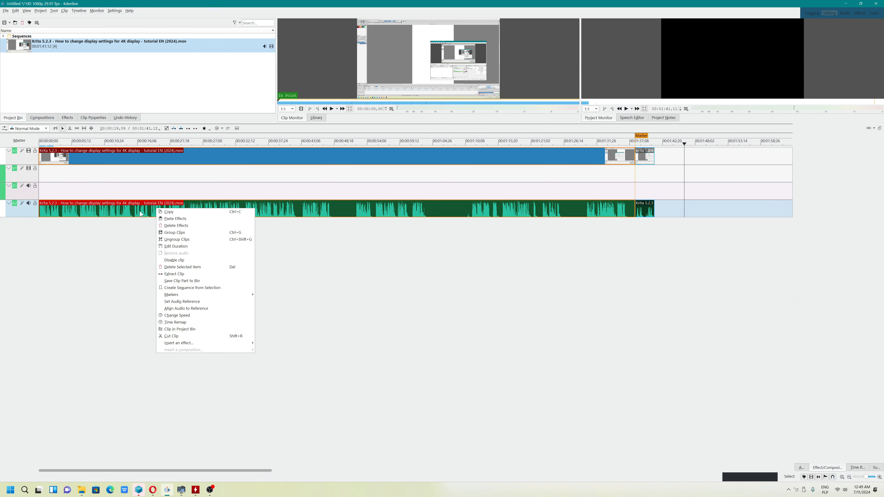
key("Escape")
left_click(102, 195)
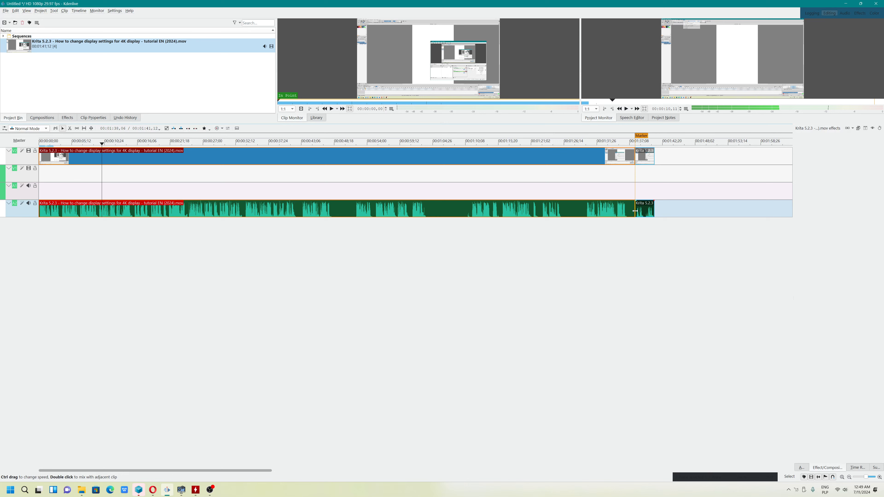
left_click(626, 109)
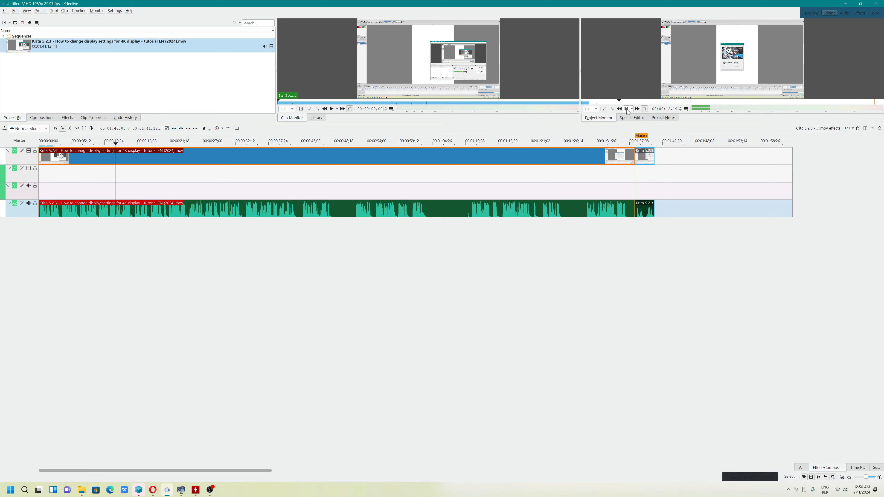
left_click(626, 109)
left_click(628, 191)
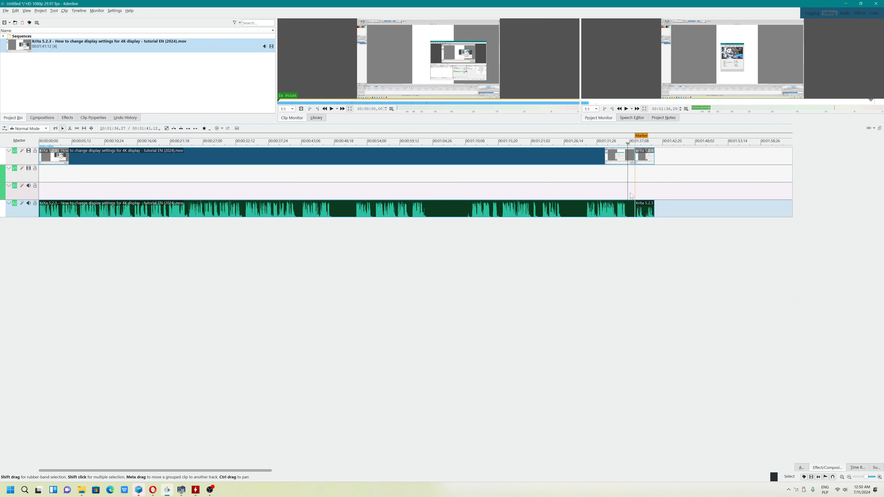
left_click(626, 109)
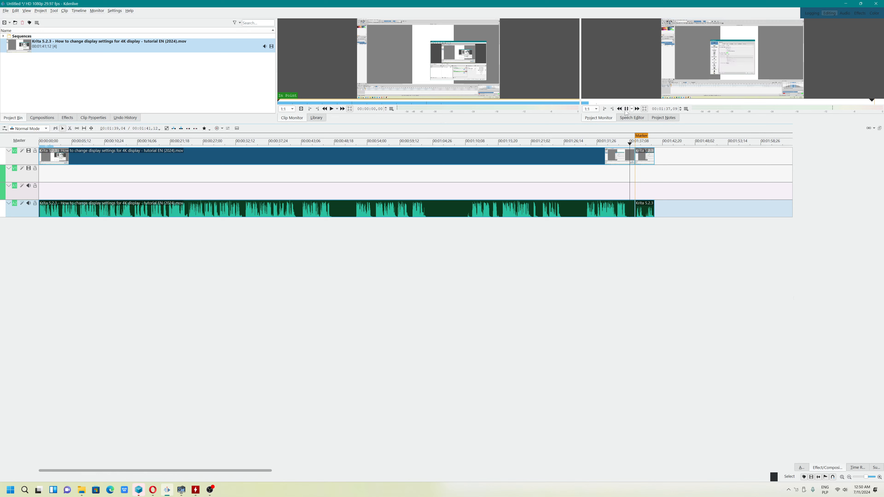
left_click(626, 110)
left_click(634, 177)
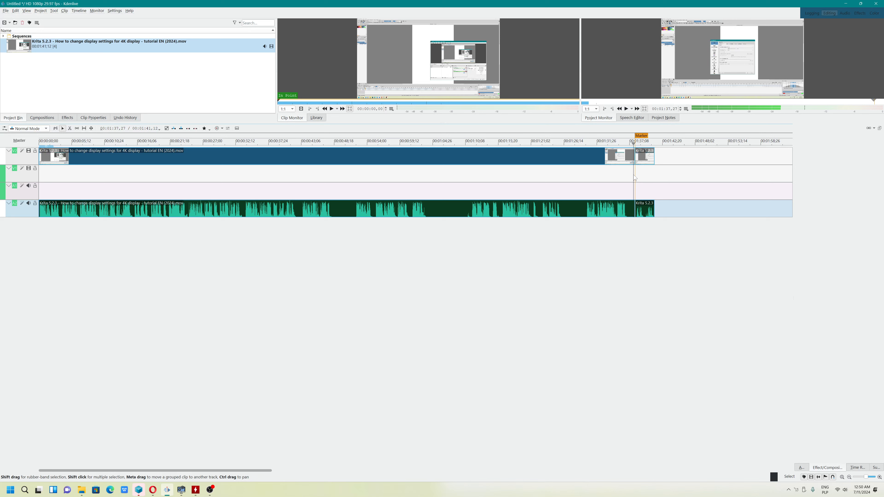
- Delete the segment after the marker and place the playhead at the end of the remaining clip
left_click(641, 209)
key("Delete")
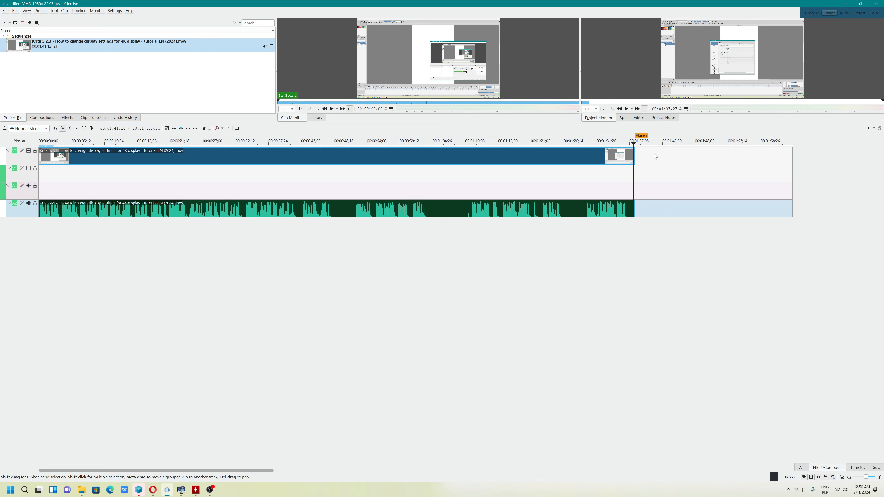
left_click(635, 208)
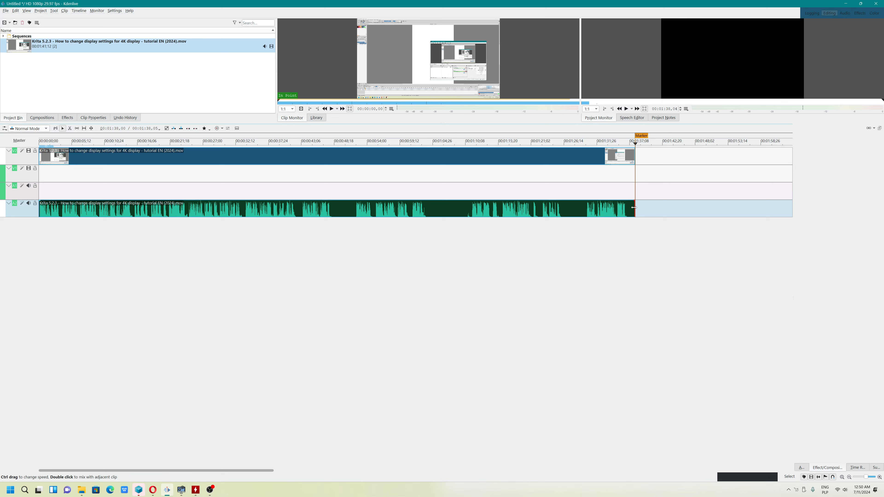
- Add a red-category marker with the comment "Marker" at 00:01:26,10, after the last spoken part before the silent gap
left_click(574, 197)
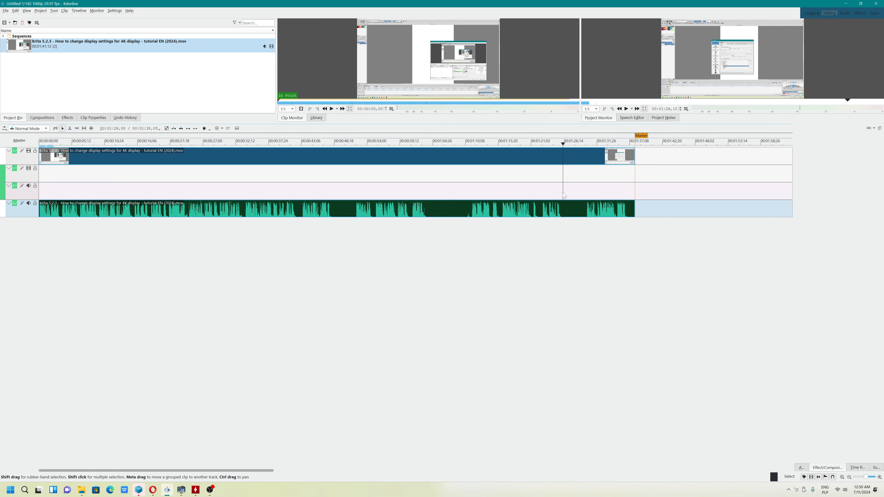
left_click(564, 208)
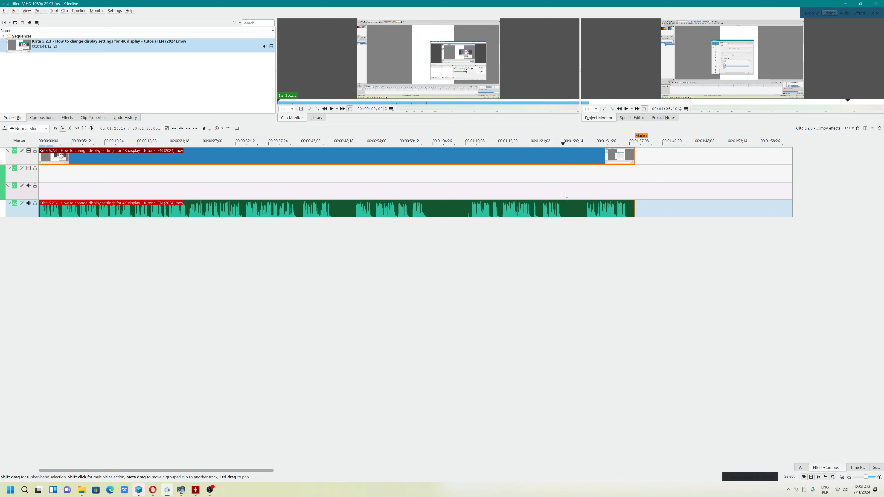
right_click(565, 196)
left_click(588, 223)
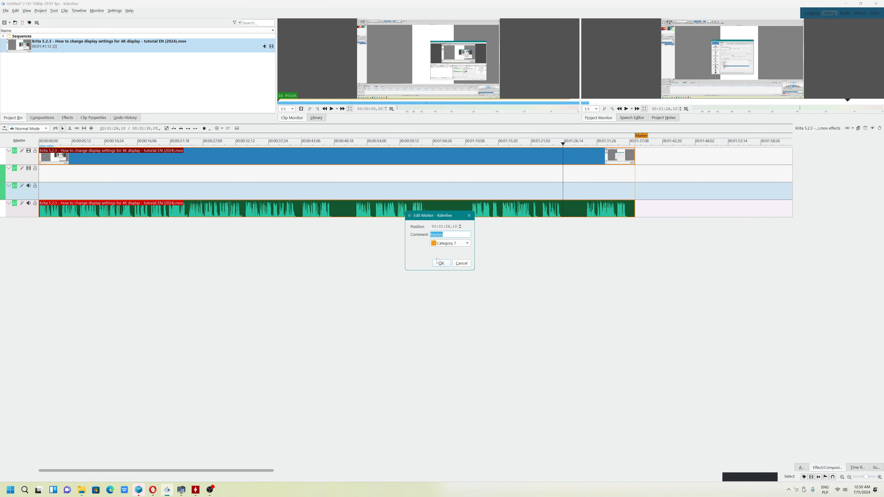
left_click(448, 234)
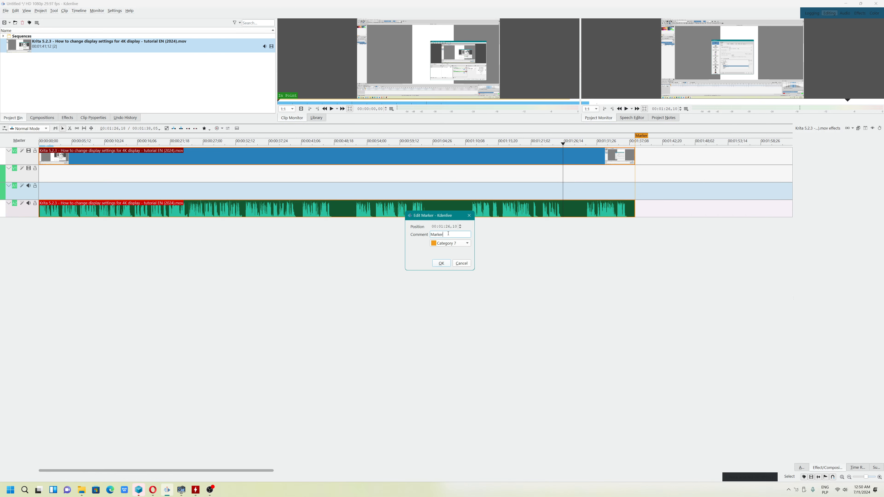
left_click(456, 246)
left_click(452, 252)
left_click(441, 263)
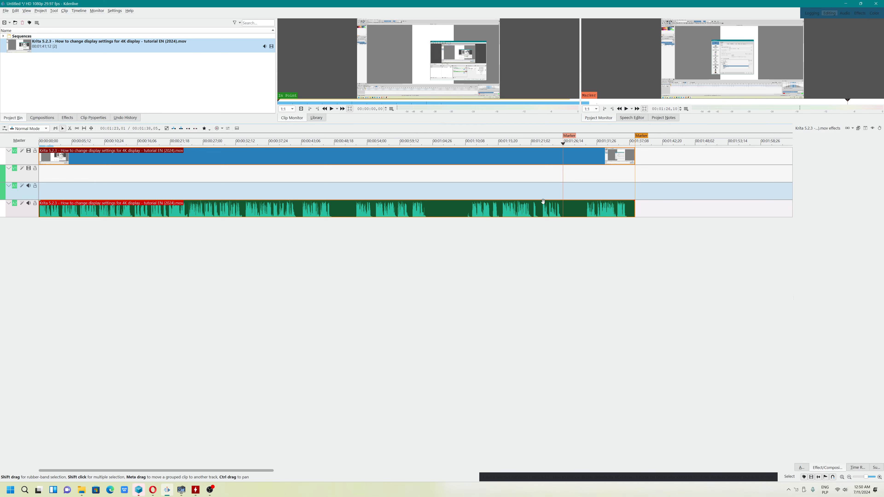
- Cut the clip on the video and audio tracks at 00:01:29,07, inside the silent gap after the red marker
left_click(581, 192)
left_click(560, 210)
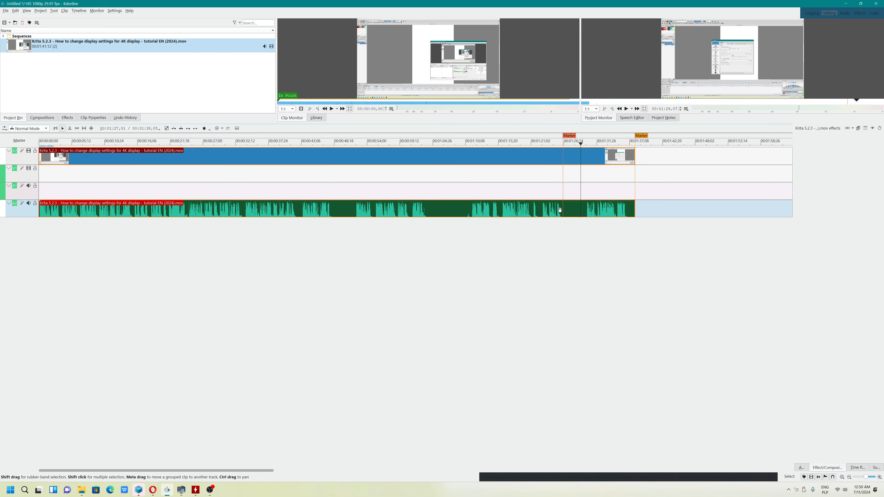
left_click(78, 11)
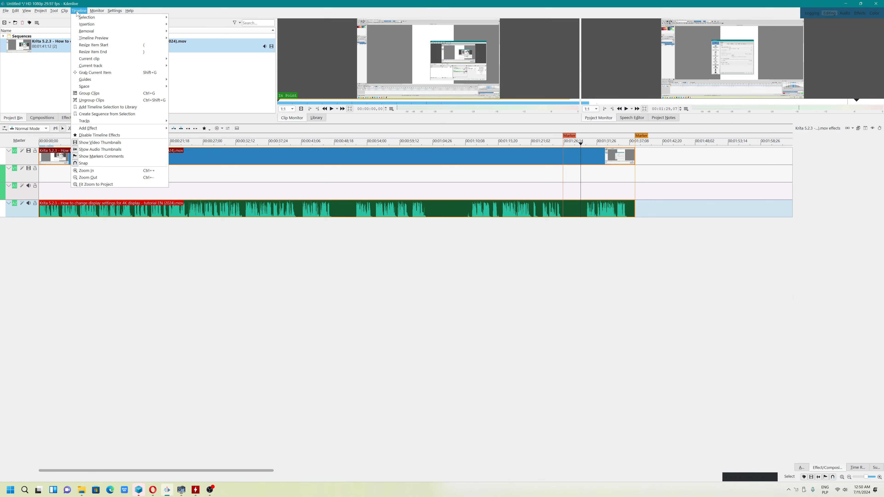
mouse_move(108, 121)
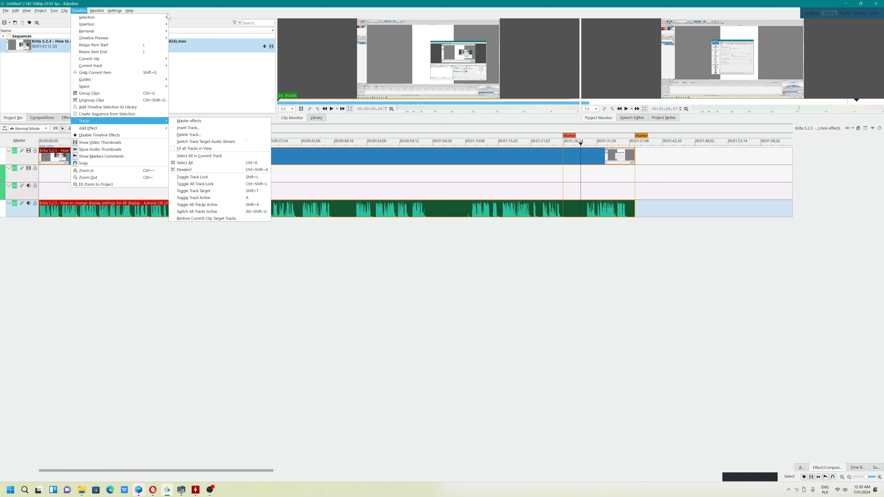
mouse_move(79, 15)
left_click(351, 250)
left_click(64, 10)
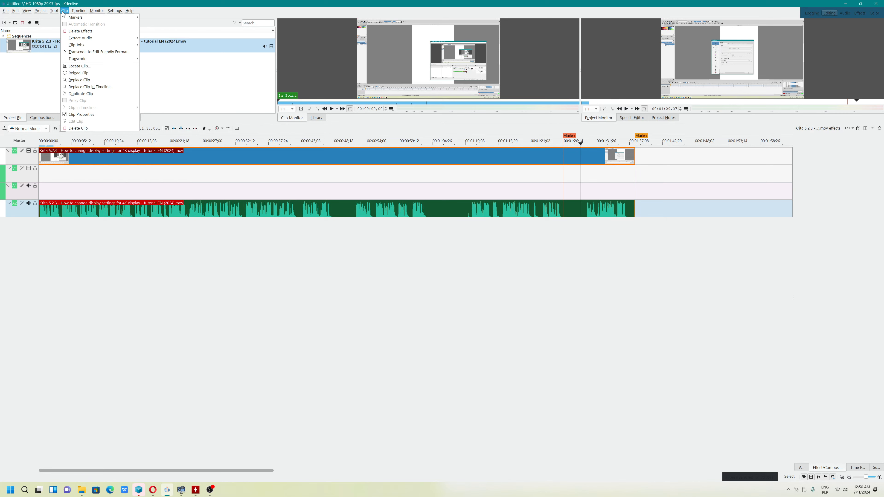
left_click(379, 244)
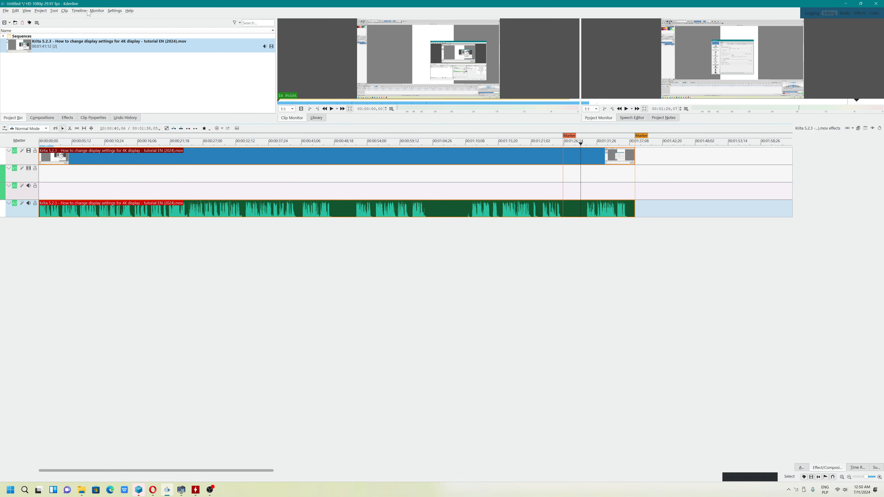
left_click(65, 11)
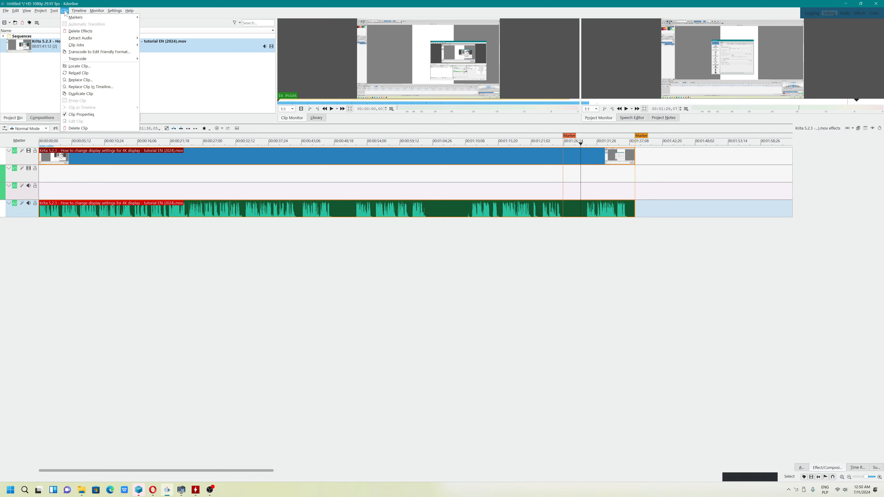
mouse_move(74, 13)
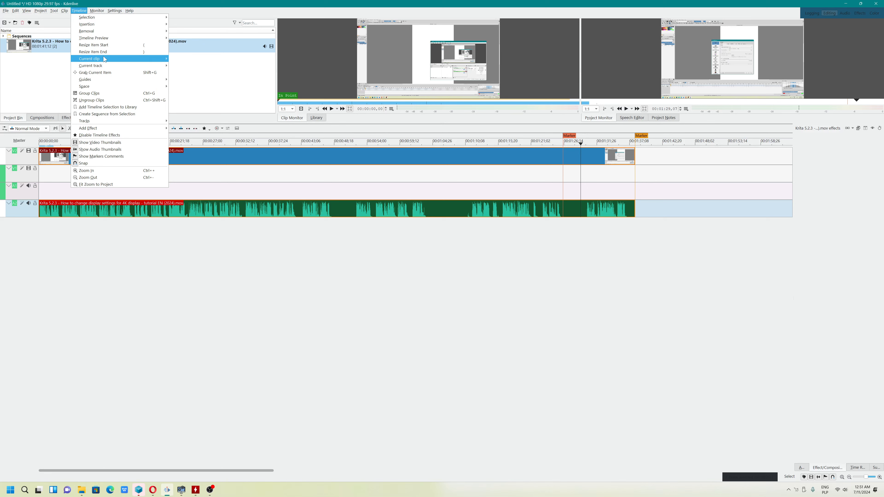
mouse_move(102, 58)
left_click(184, 59)
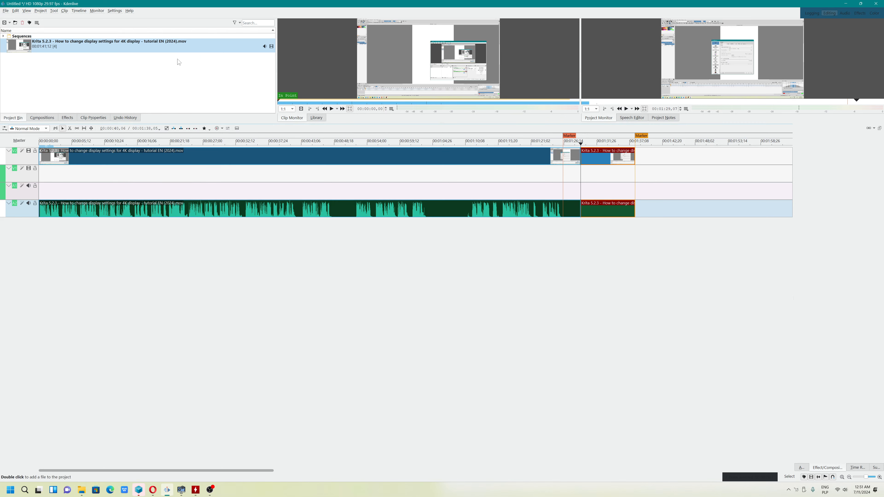
- Trim the start of the segment after the cut to about 00:01:30,14 and extend the first segment's end slightly
left_click(681, 209)
left_click(597, 209)
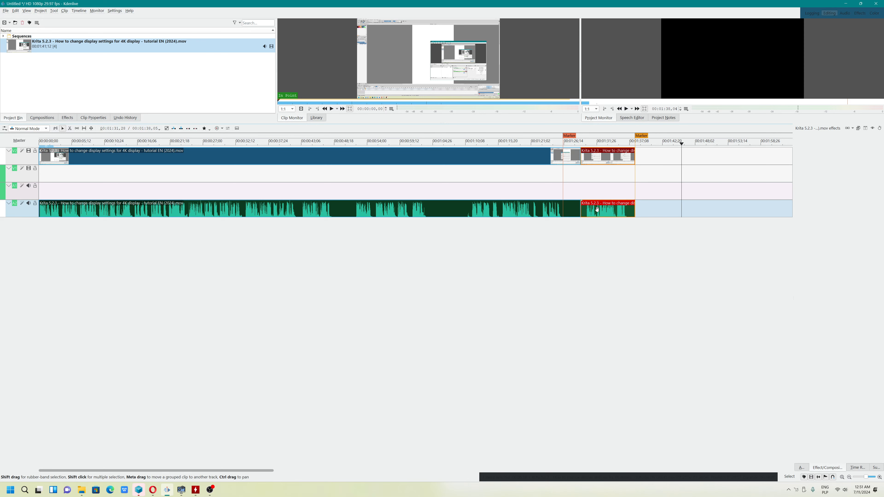
left_click_drag(581, 210, 588, 210)
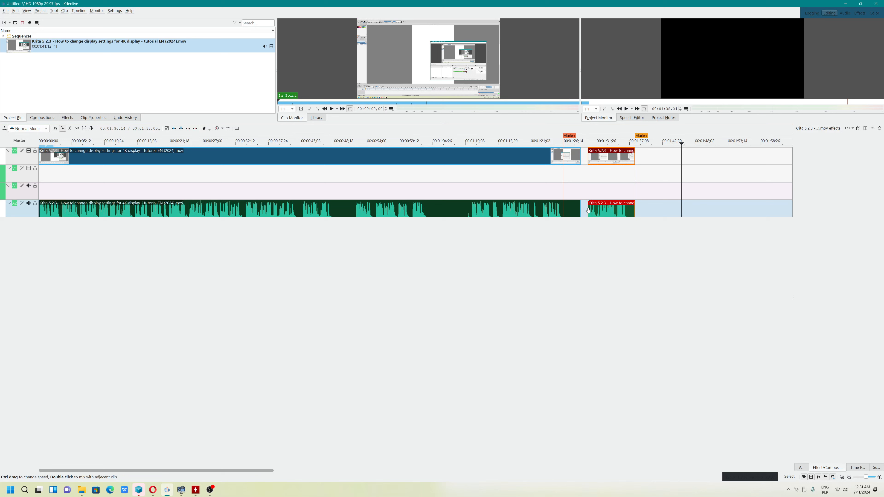
left_click_drag(580, 210, 581, 210)
- Select the segments before and after the gap in turn, ending with the one after it
left_click(571, 209)
left_click(598, 214)
left_click(570, 209)
left_click(598, 213)
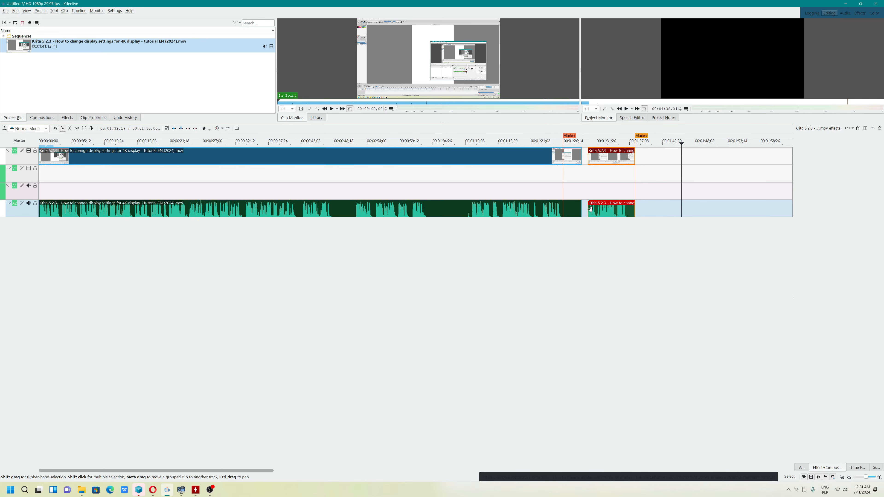
left_click(570, 209)
left_click(597, 214)
- View the Report Bugs or Wishes page of the About KDE information and close it
mouse_move(211, 490)
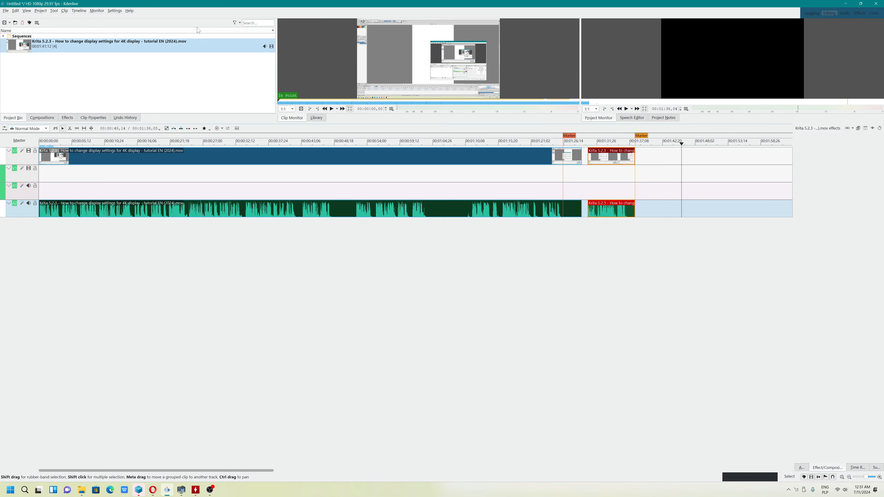
left_click(129, 10)
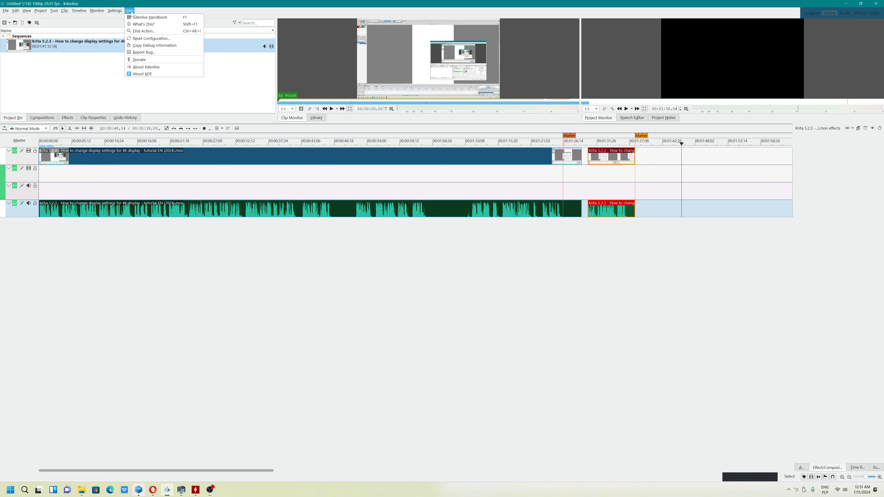
left_click(144, 71)
left_click(432, 209)
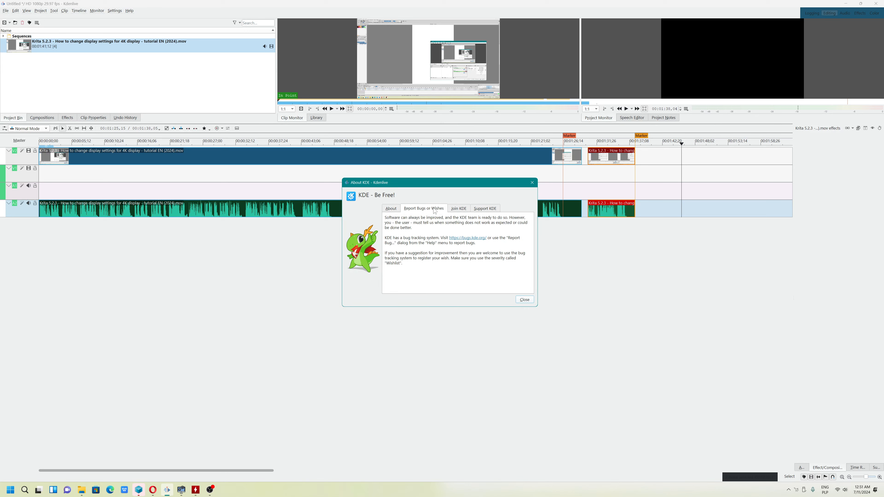
left_click(523, 299)
- View the About Kdenlive information to check the program version and close it
left_click(130, 11)
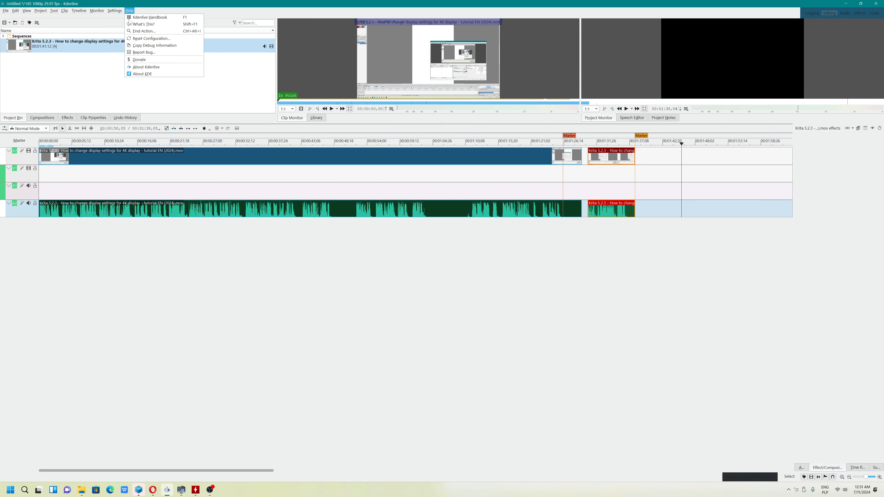
left_click(145, 67)
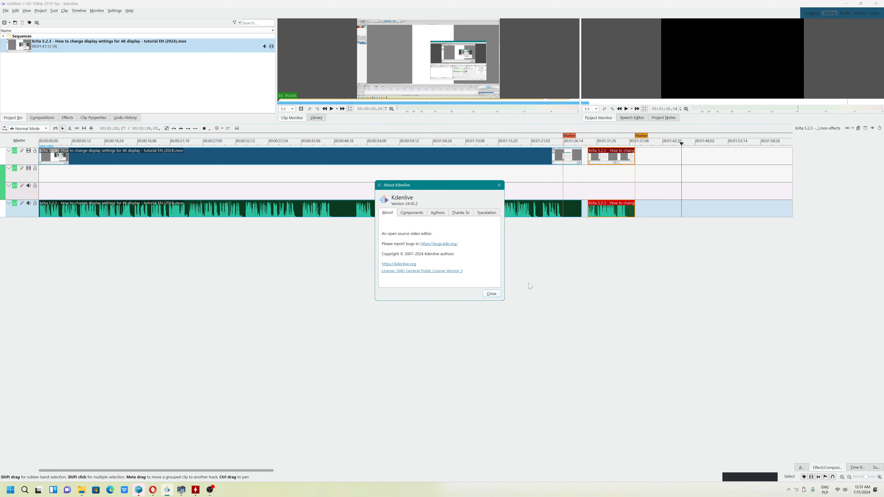
left_click(491, 295)
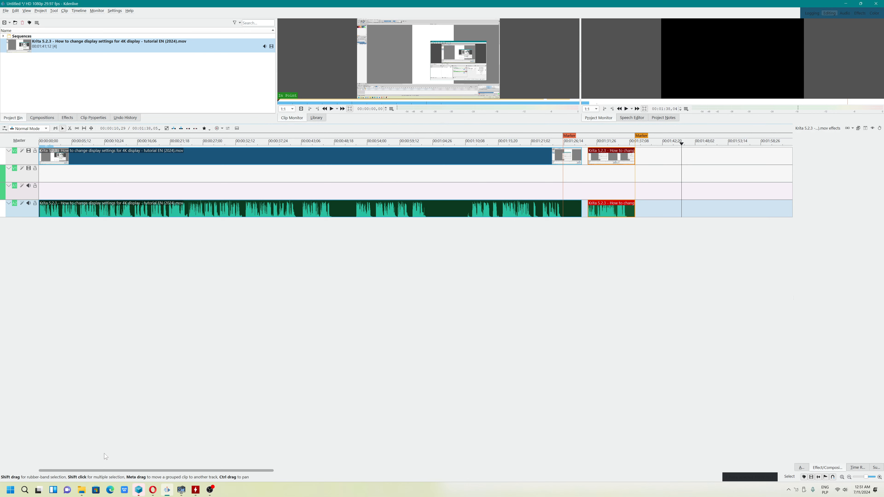
- Preview the Krita 5.2.3 MP4 from the Kdenlive projects folder in a maximized player, skipping to about the middle
left_click(81, 490)
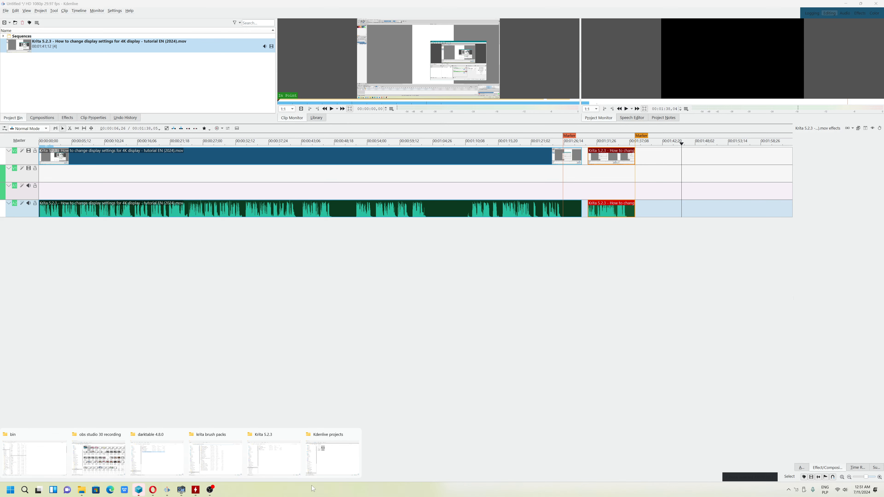
left_click(333, 452)
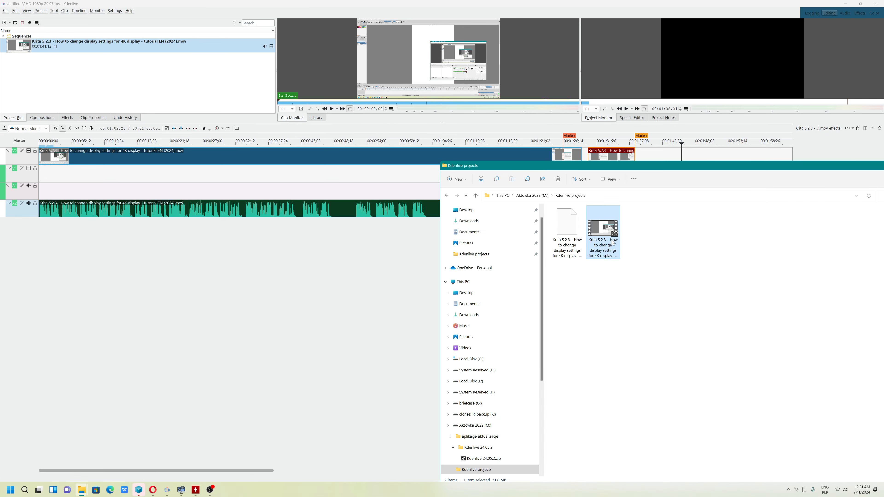
left_click_drag(615, 165, 583, 125)
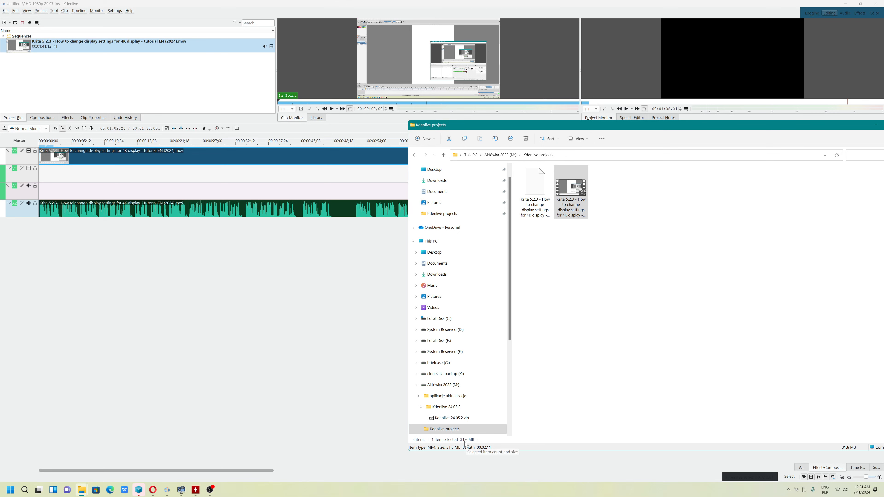
double_click(570, 188)
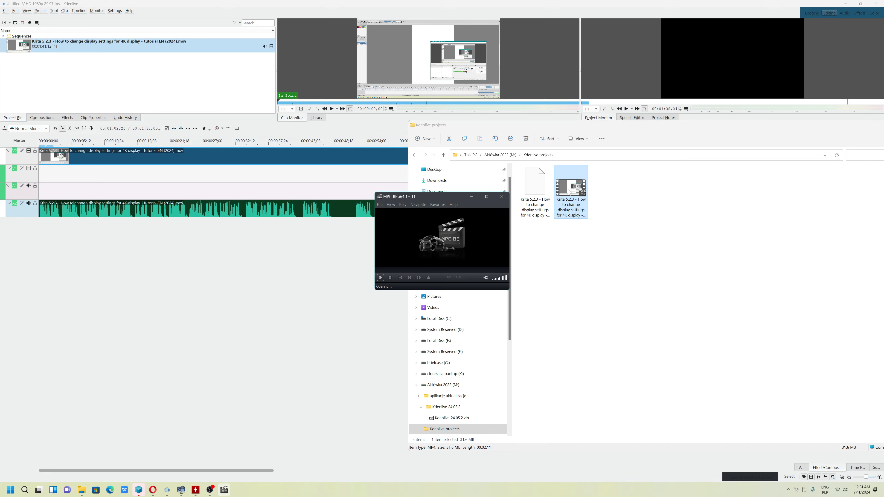
left_click(486, 197)
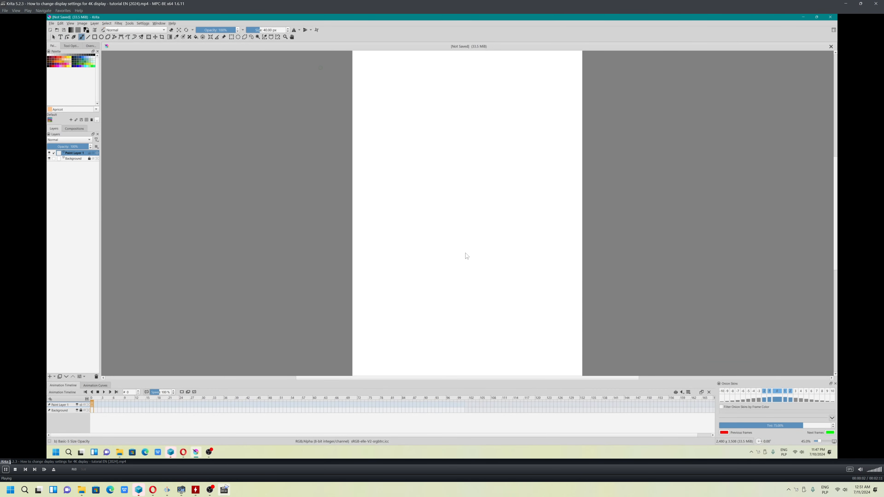
left_click(469, 463)
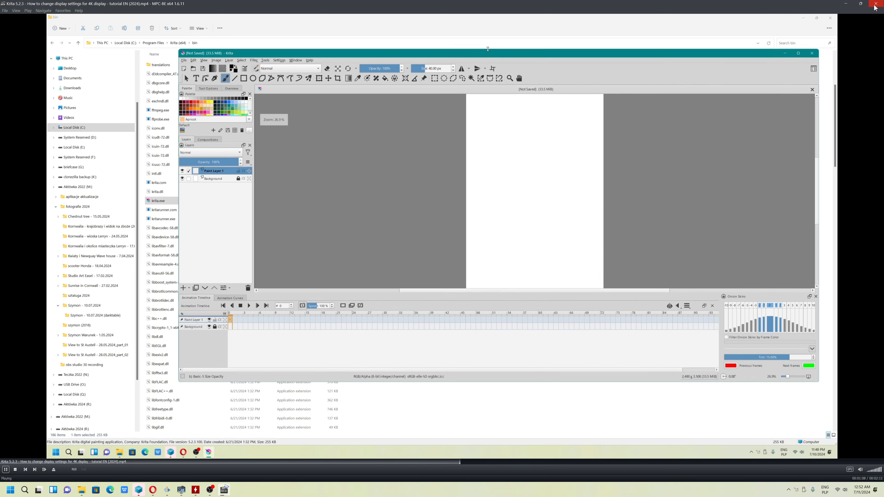
left_click(876, 5)
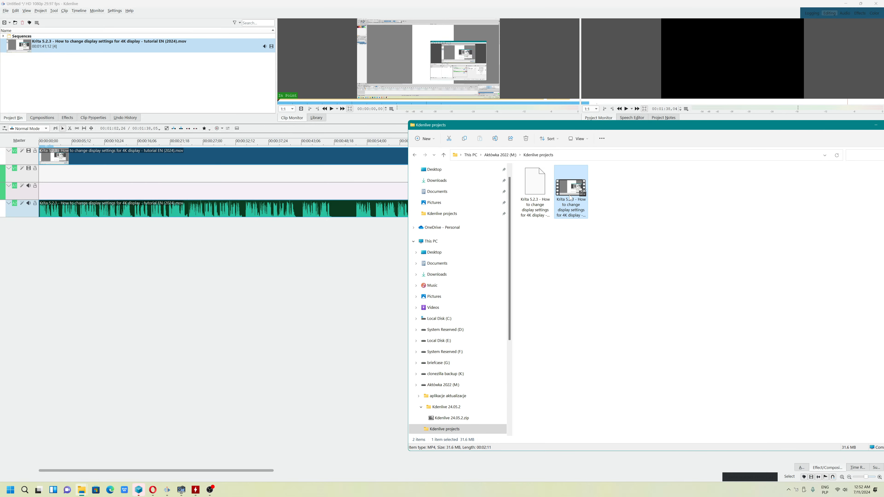
- Switch back to Kdenlive and move the segment after the gap against the end of the first segment
left_click_drag(647, 125, 495, 136)
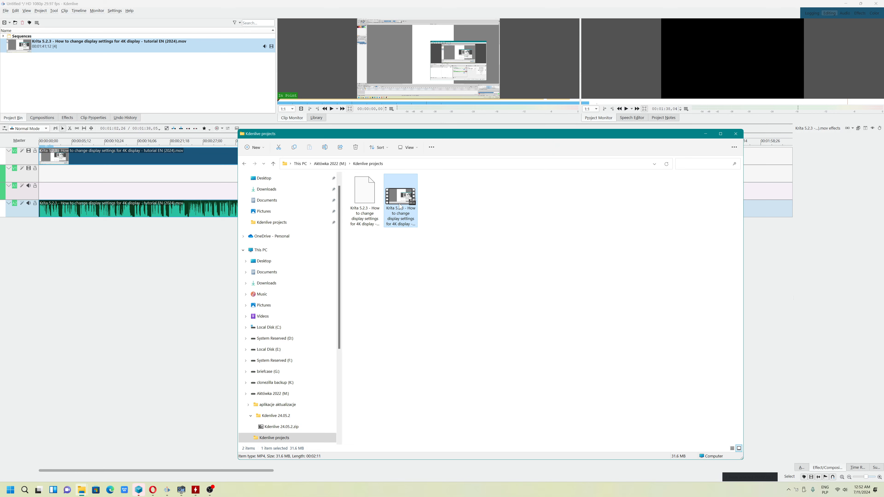
left_click(400, 206)
left_click(443, 231)
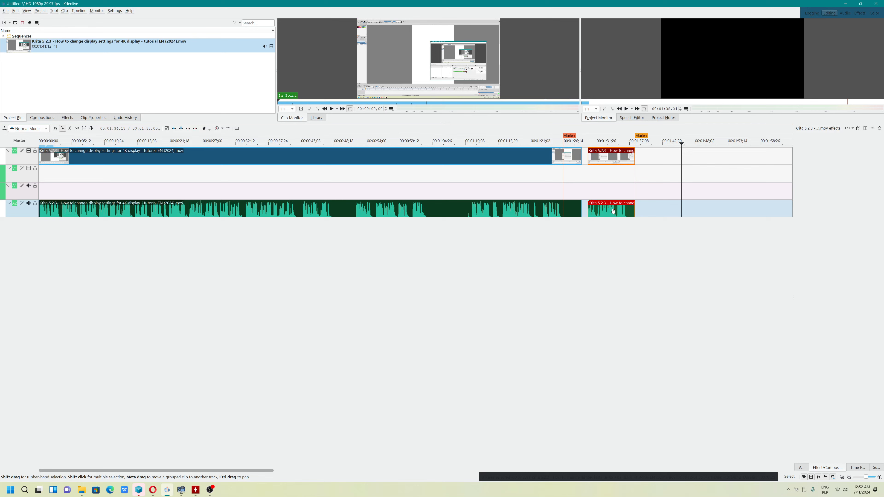
left_click_drag(613, 211, 607, 211)
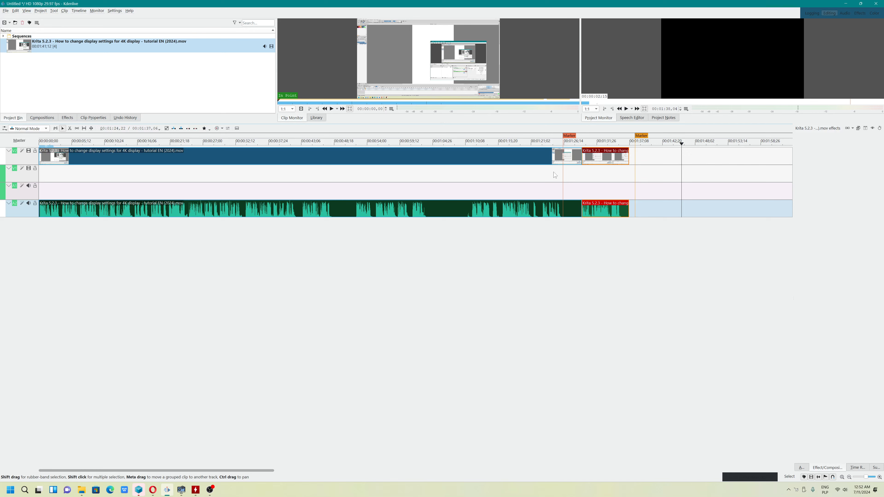
left_click(210, 490)
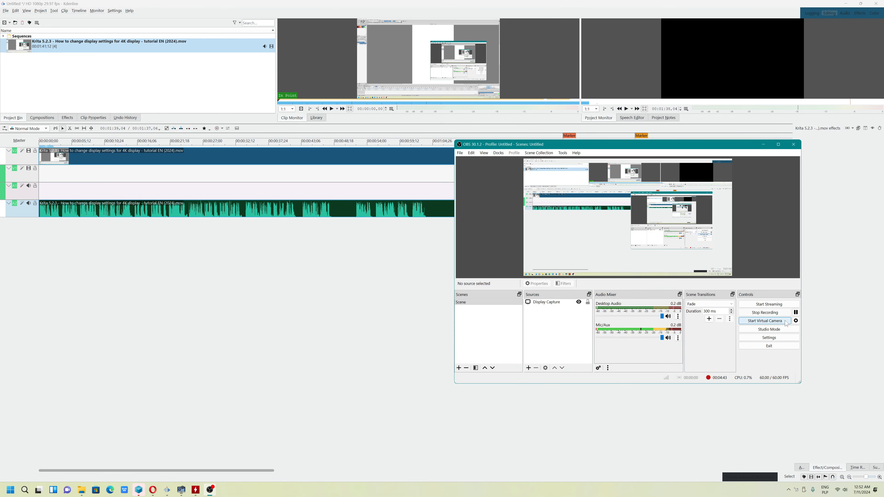